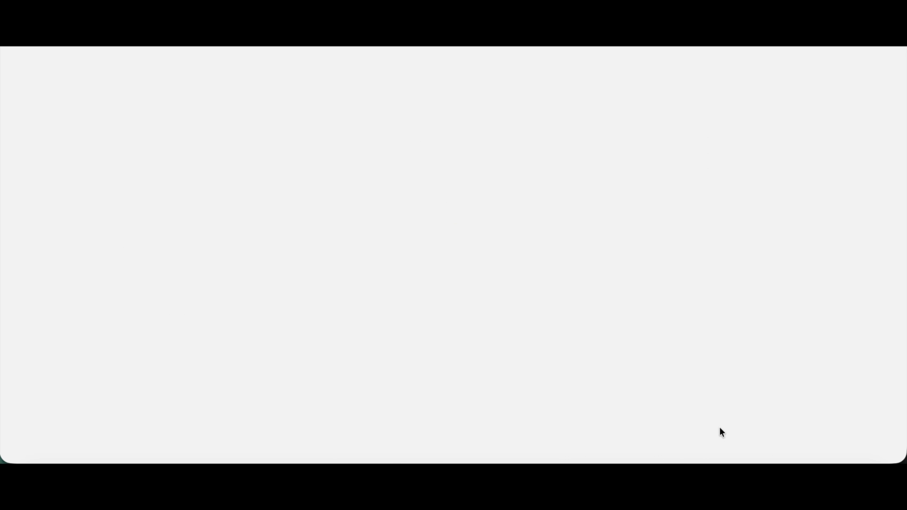
Examine the SDLC - End to End process model and the swimlanes and first tasks of its BPMN diagram.
scroll(448, 304, "up", 3)
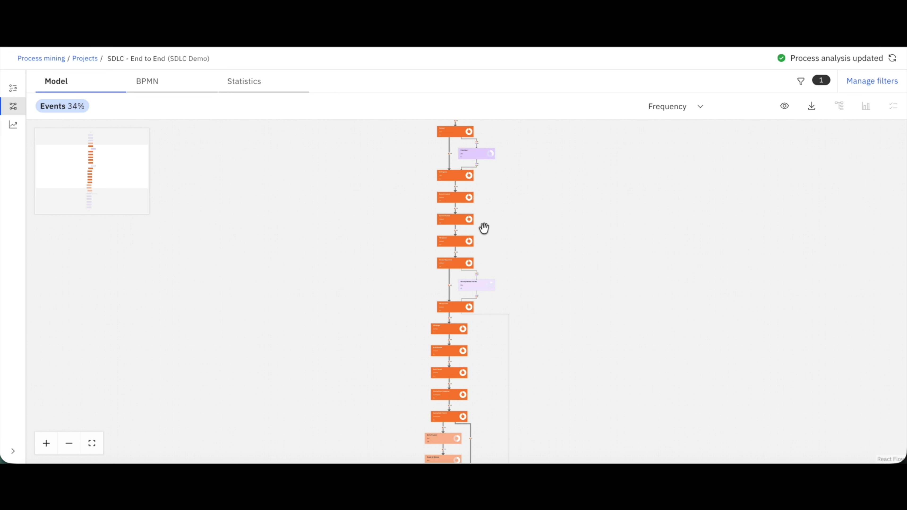
left_click_drag(484, 229, 510, 306)
left_click_drag(549, 365, 543, 161)
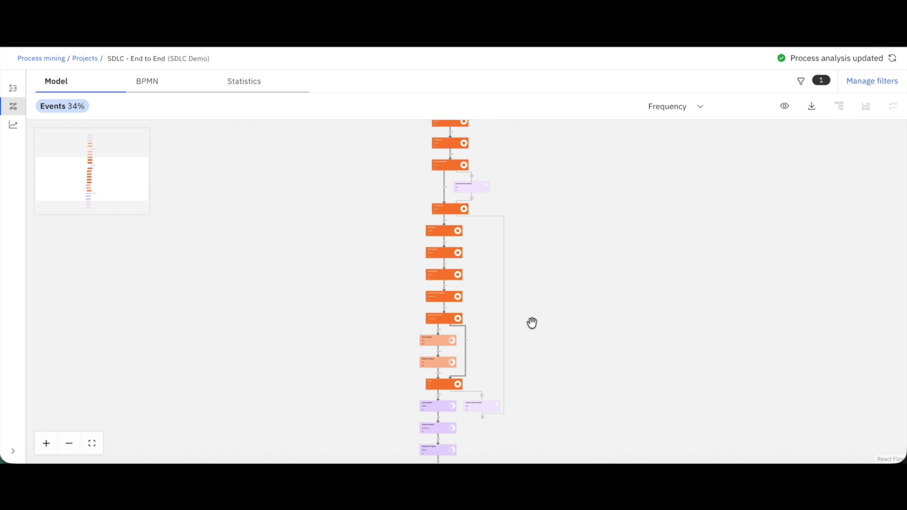
left_click(156, 75)
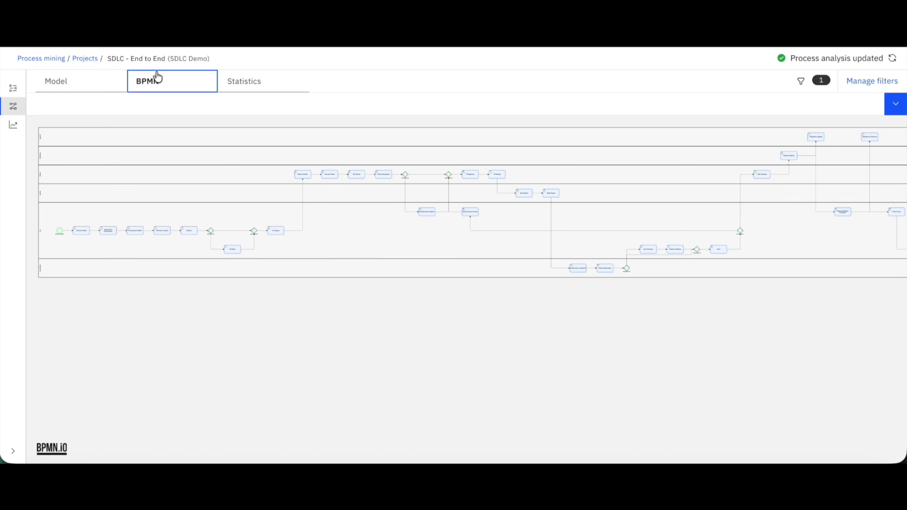
left_click_drag(86, 299, 283, 353)
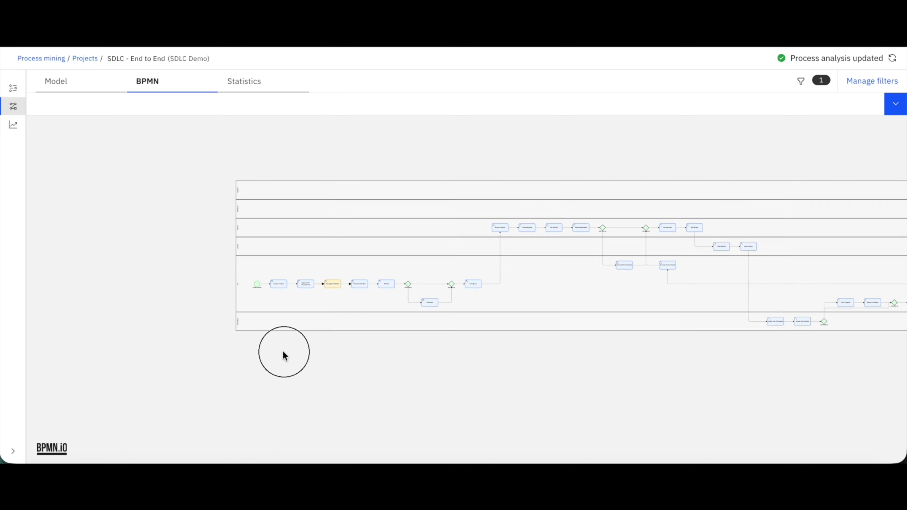
scroll(193, 198, "up", 6)
left_click_drag(194, 199, 309, 98)
scroll(271, 186, "down", 5)
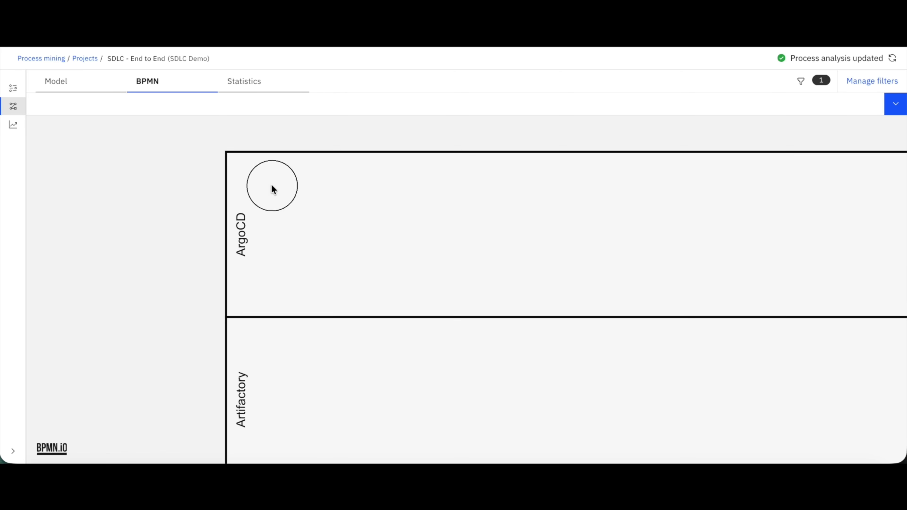
scroll(213, 288, "down", 3)
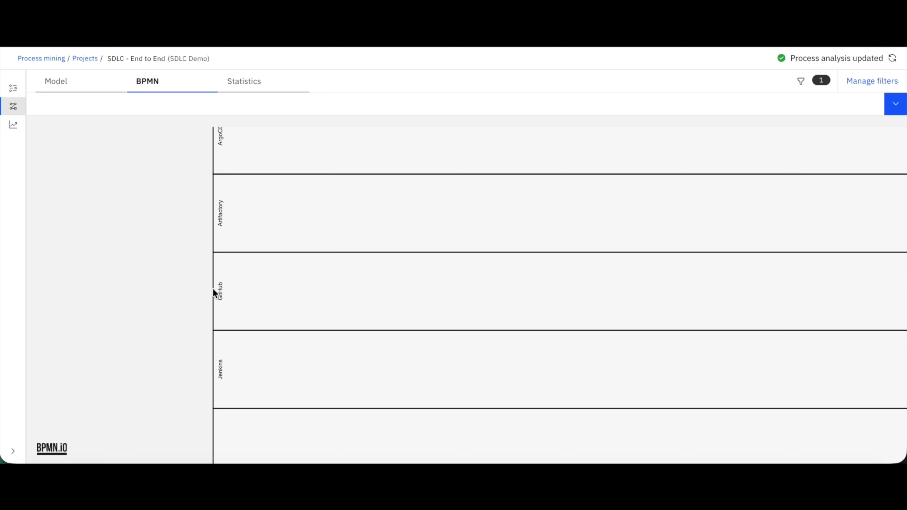
scroll(212, 289, "down", 8)
scroll(213, 289, "right", 1)
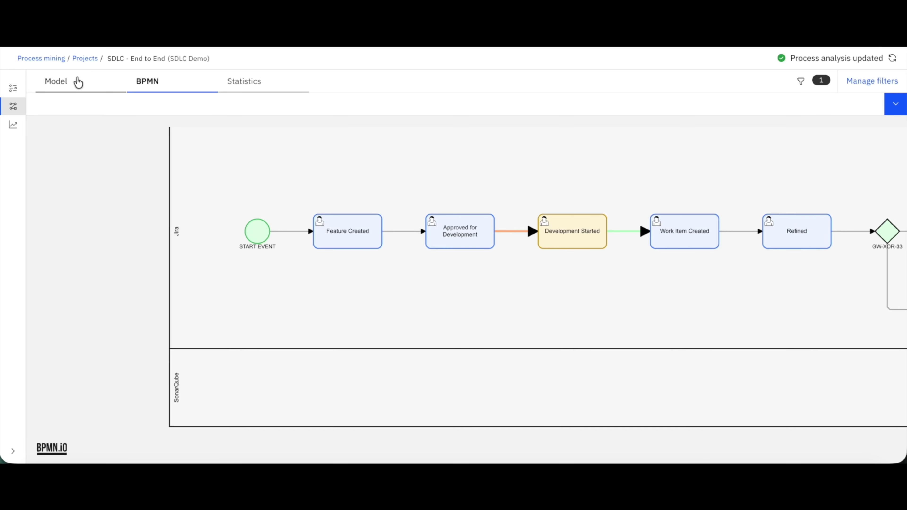
Download the SDLC - End to End process model in the Model (BPMN 2.0) format.
left_click(68, 81)
left_click(811, 106)
left_click(764, 297)
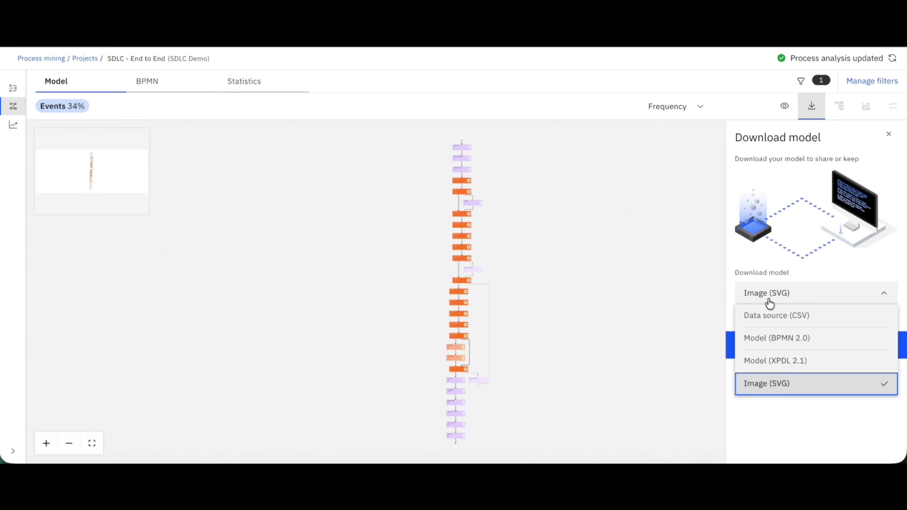
left_click(845, 341)
left_click(769, 452)
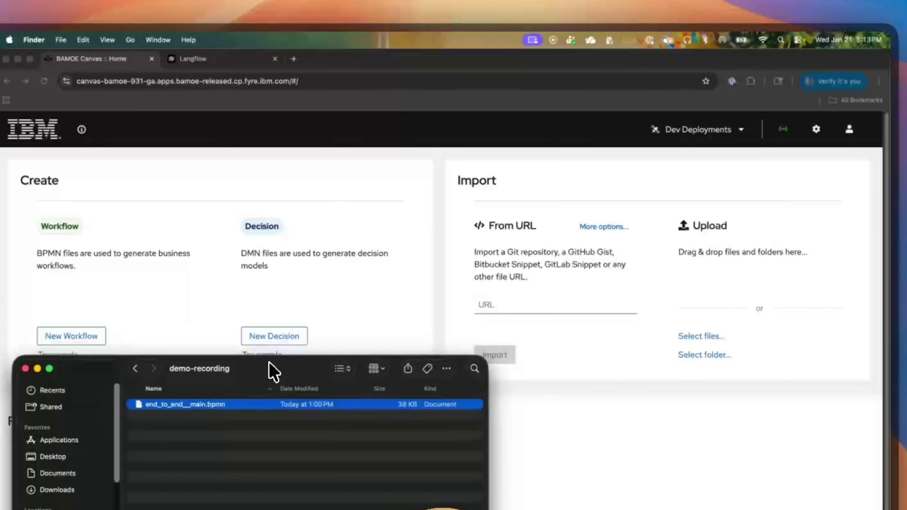
Upload end_to_end__main.bpmn from the demo-recording folder into BAMOE Canvas.
mouse_move(269, 371)
left_mouse_down()
mouse_move(305, 490)
mouse_move(285, 389)
mouse_move(274, 380)
left_mouse_up()
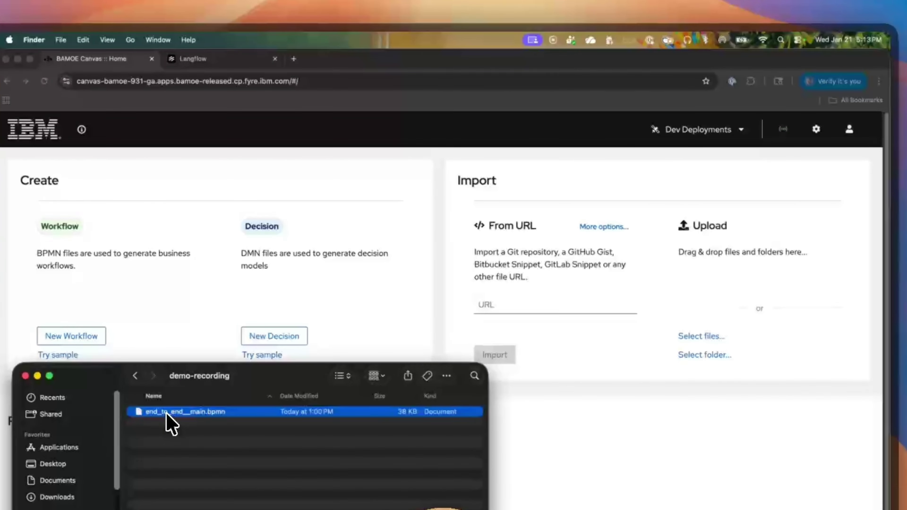
left_click(247, 464)
left_click_drag(200, 422, 734, 303)
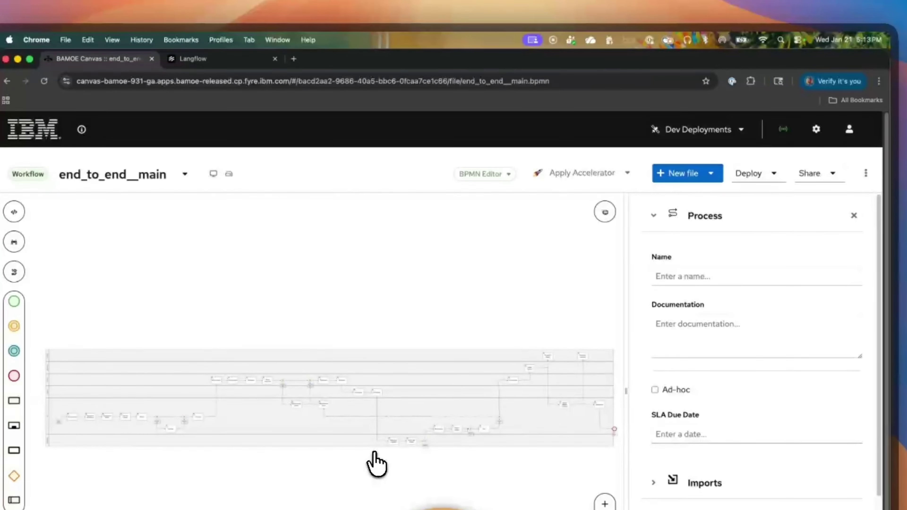
Examine the imported workflow from the early development tasks through the pull request and security review tasks.
scroll(496, 430, "right", 5)
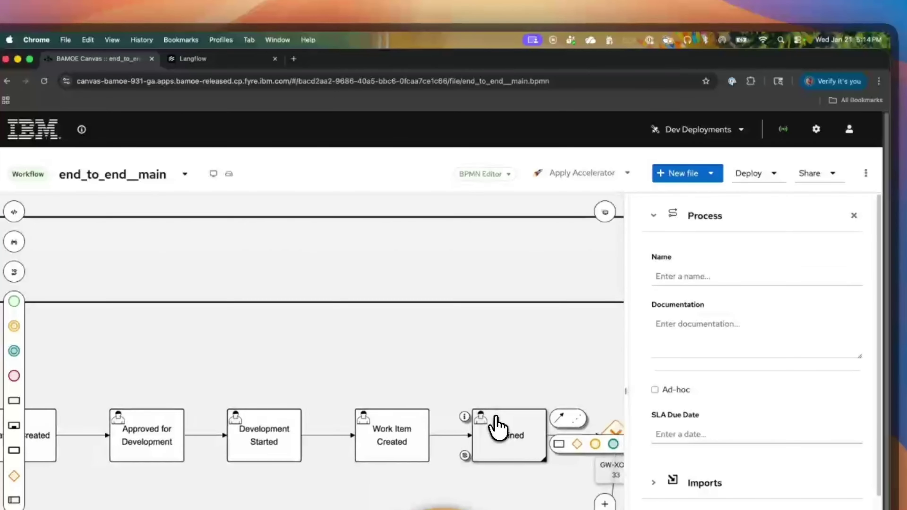
scroll(283, 412, "right", 3)
scroll(507, 381, "right", 3)
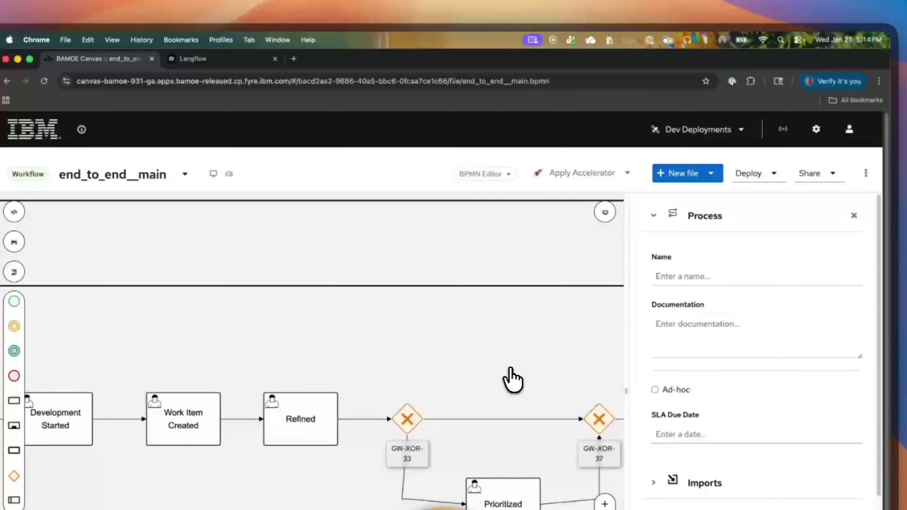
scroll(511, 379, "right", 5)
scroll(512, 379, "down", 2)
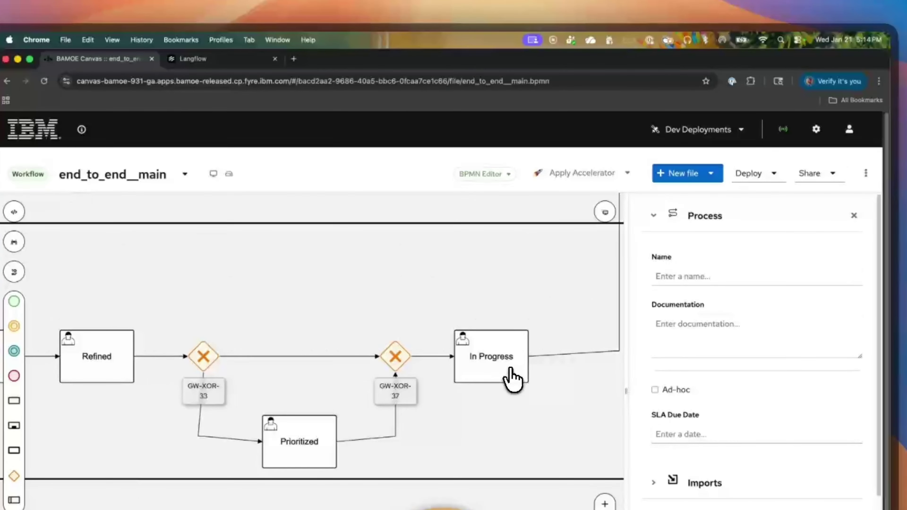
scroll(511, 379, "down", 2)
scroll(512, 379, "right", 10)
scroll(511, 380, "down", 3)
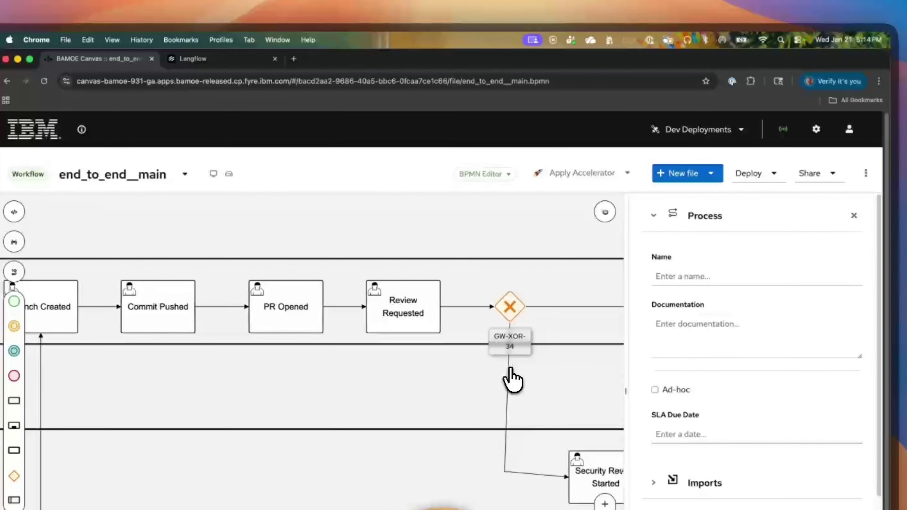
scroll(511, 380, "right", 5)
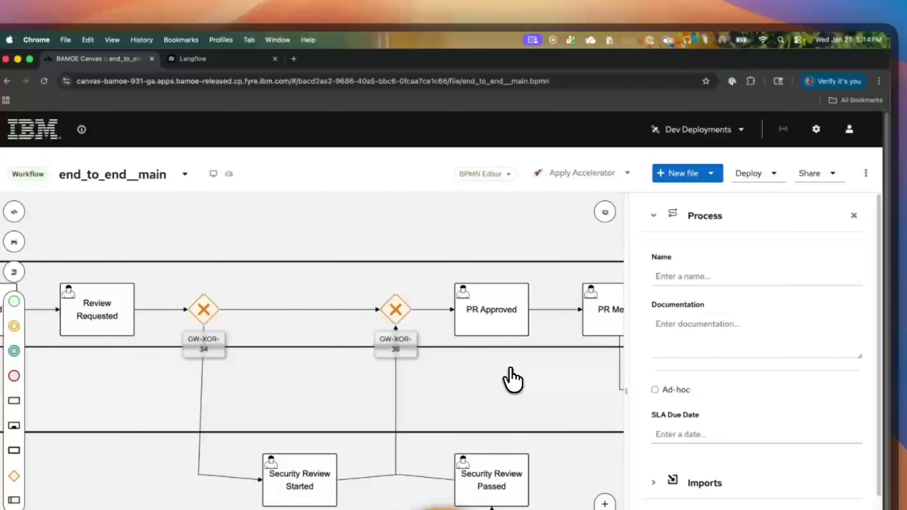
scroll(360, 384, "down", 1)
scroll(361, 385, "left", 1)
left_click(354, 448)
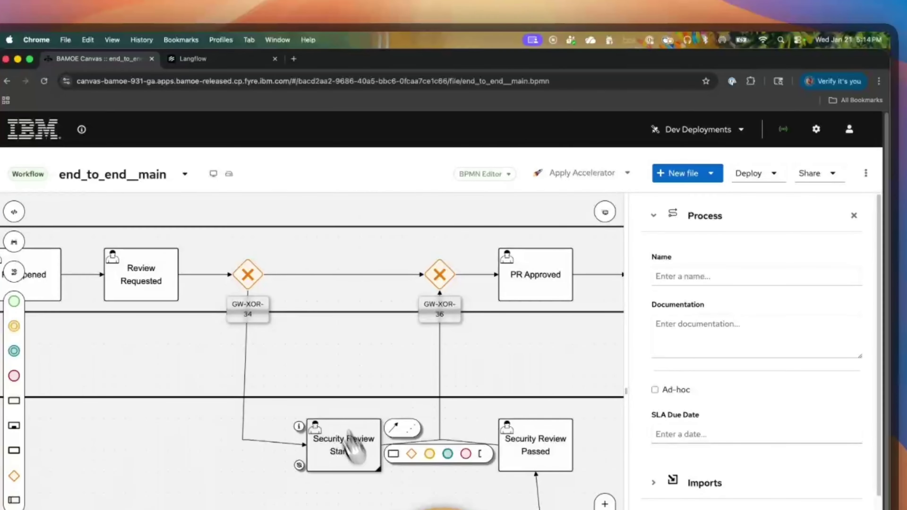
scroll(201, 390, "left", 2)
scroll(201, 391, "right", 2)
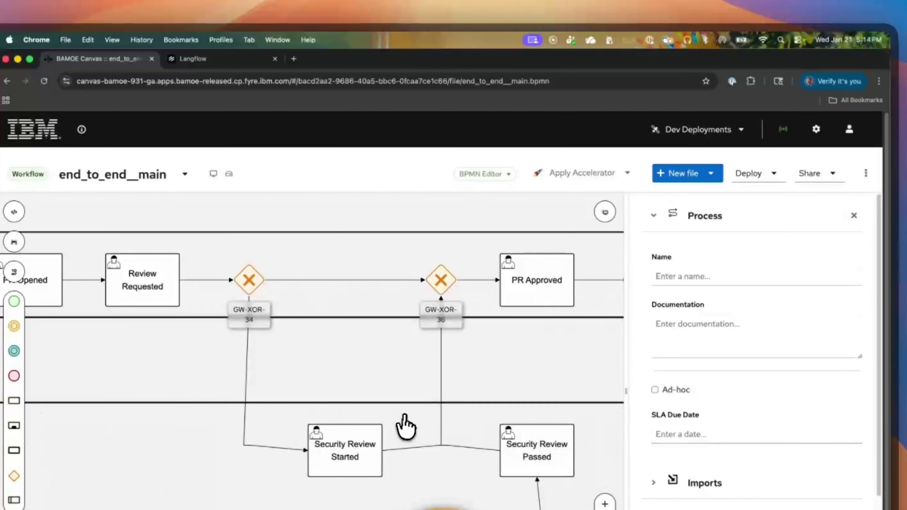
Convert the Security Review Started user task into a Langflow AI agent task.
mouse_move(336, 464)
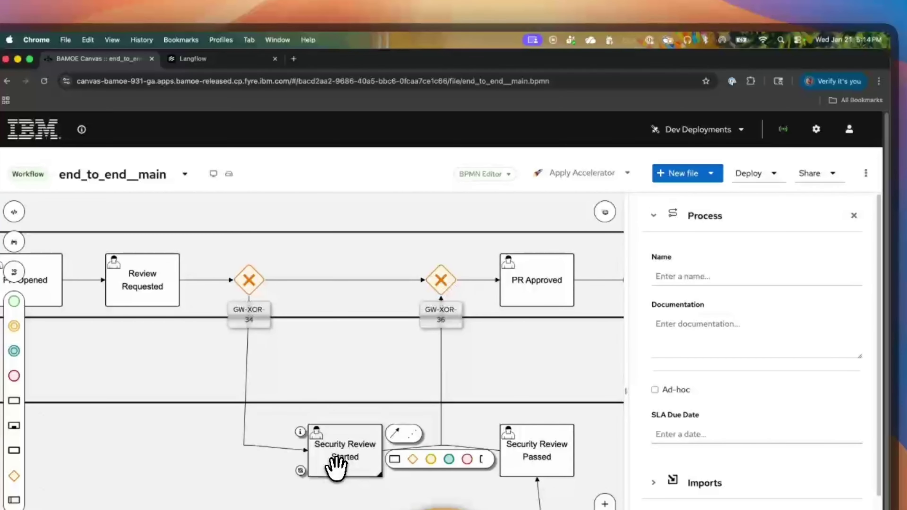
left_click(335, 464)
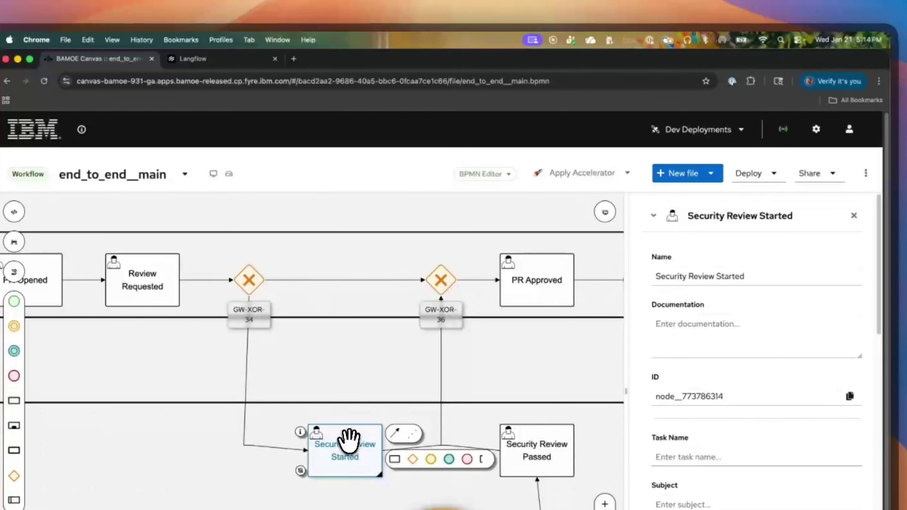
left_click(300, 470)
left_click(371, 500)
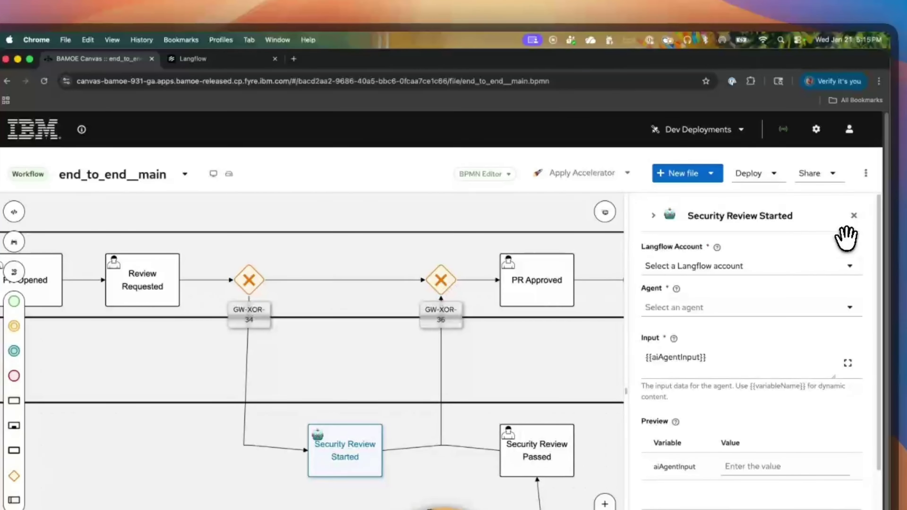
Open the connection form for a new account with Langflow as the AI provider.
left_click(800, 272)
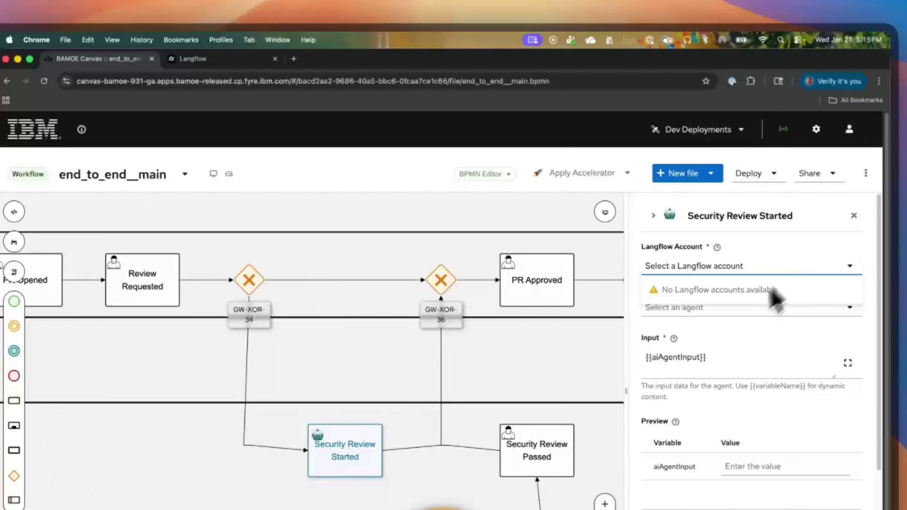
left_click(789, 266)
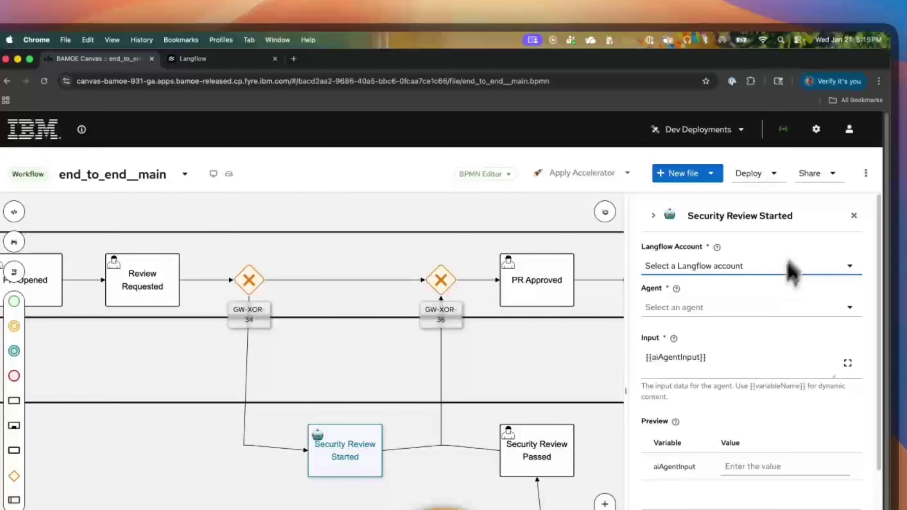
left_click(850, 136)
left_click(464, 468)
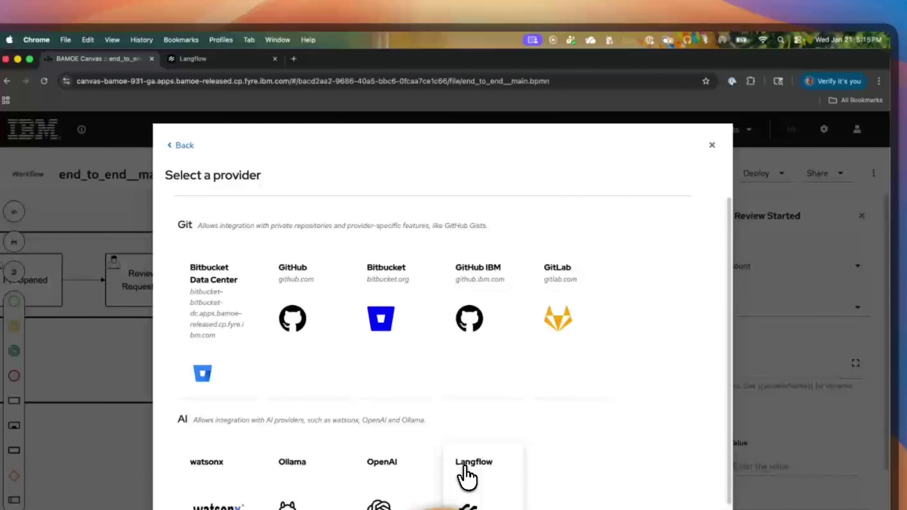
scroll(486, 450, "down", 3)
left_click(489, 372)
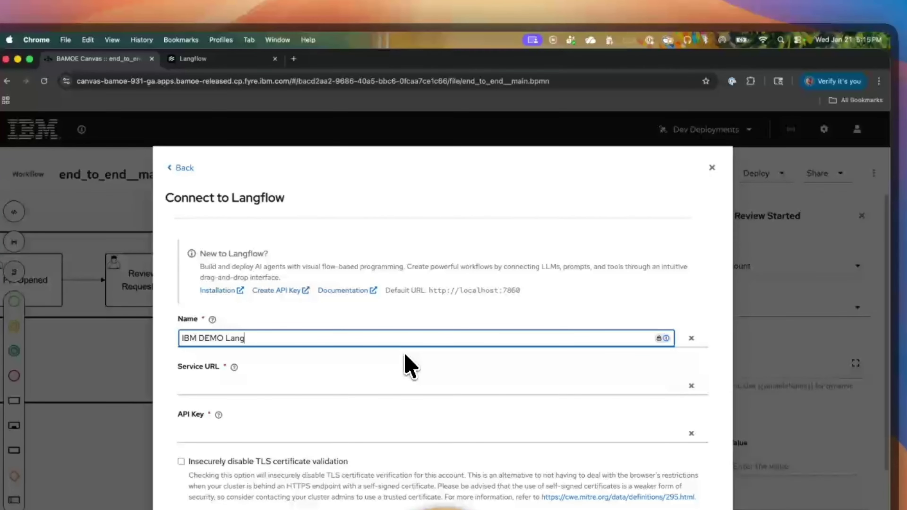
Name the account "IBM DEMO Langflow instance" and paste the API key.
type("IBM DEMO Langflow instance")
left_click(294, 432)
key("super+v")
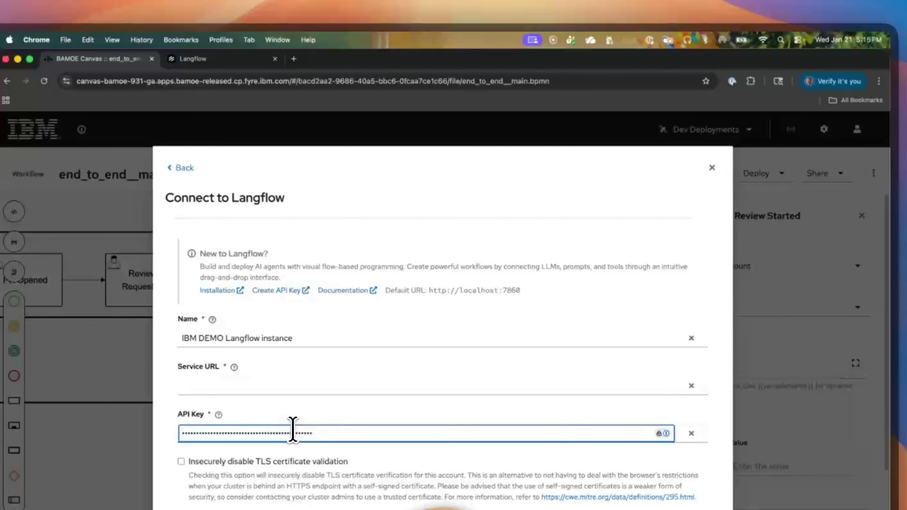
left_click(221, 59)
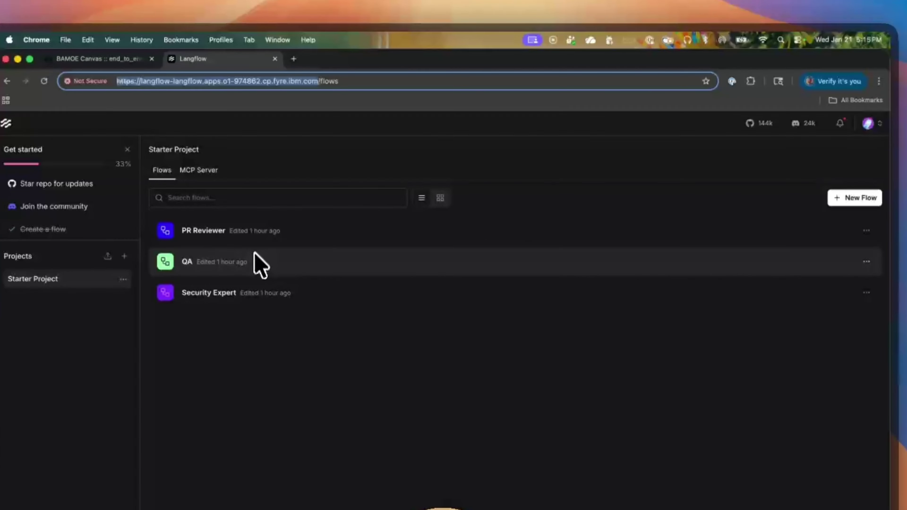
left_click(114, 60)
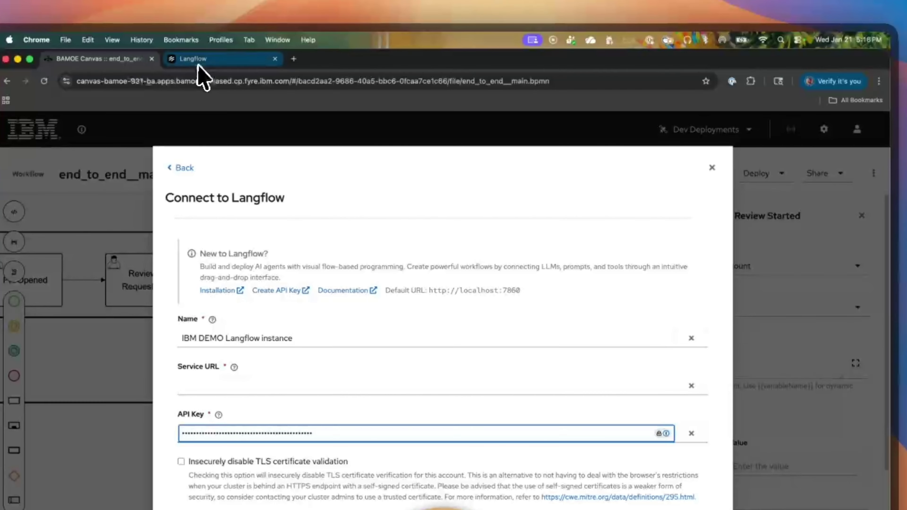
left_click(318, 394)
type("https://langflow-langflow.apps.o1-974862.cp.fyre.ibm.com/")
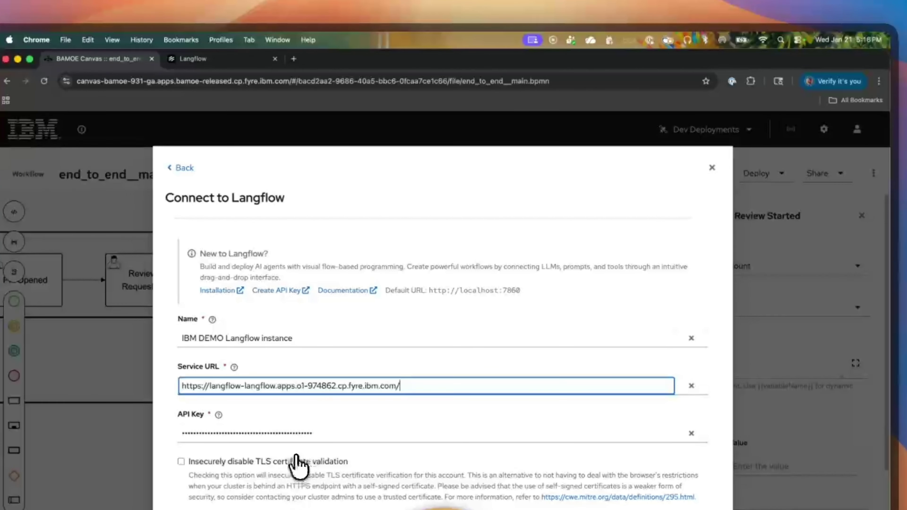
left_click(211, 463)
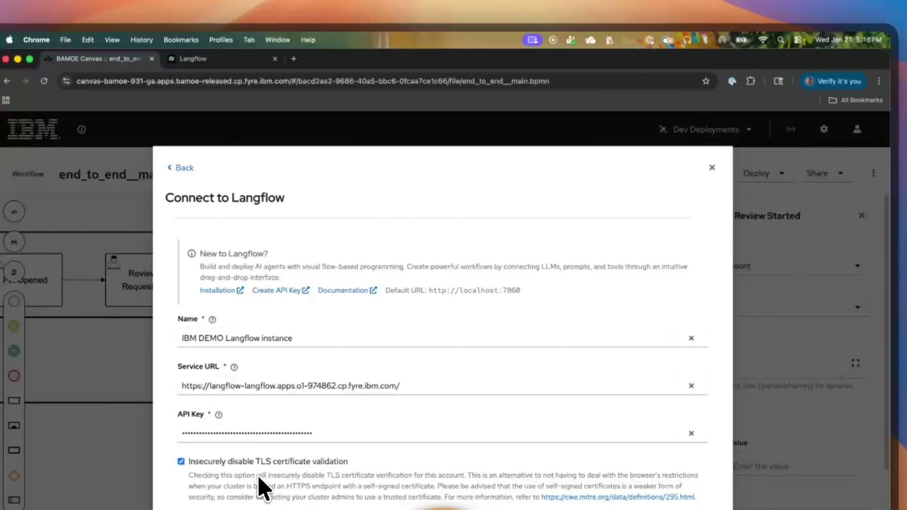
key("Return")
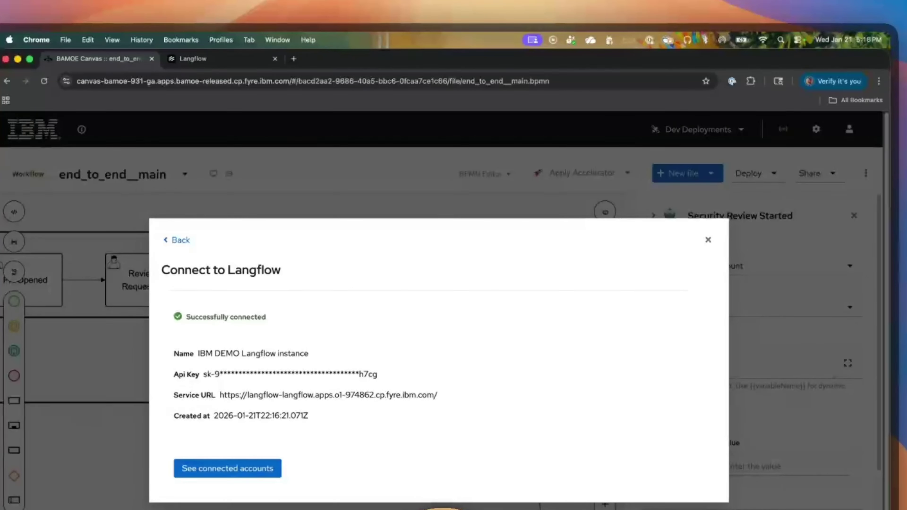
left_click(709, 240)
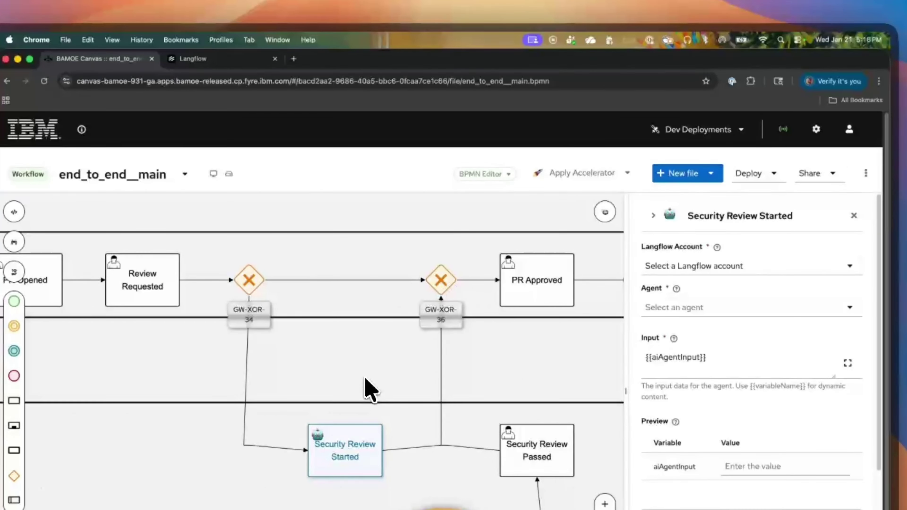
Assign the IBM DEMO Langflow instance account and the Security Expert agent to the Security Review Started task.
left_click(737, 269)
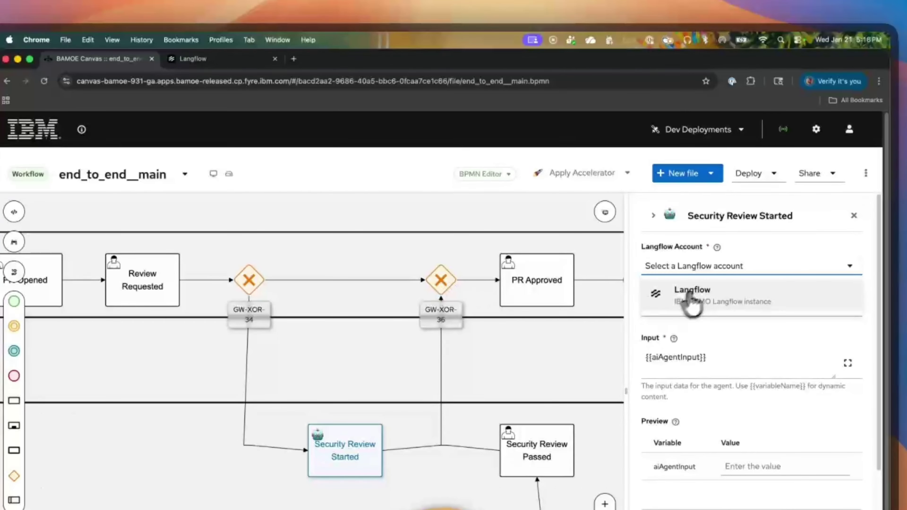
left_click(709, 301)
left_click(717, 309)
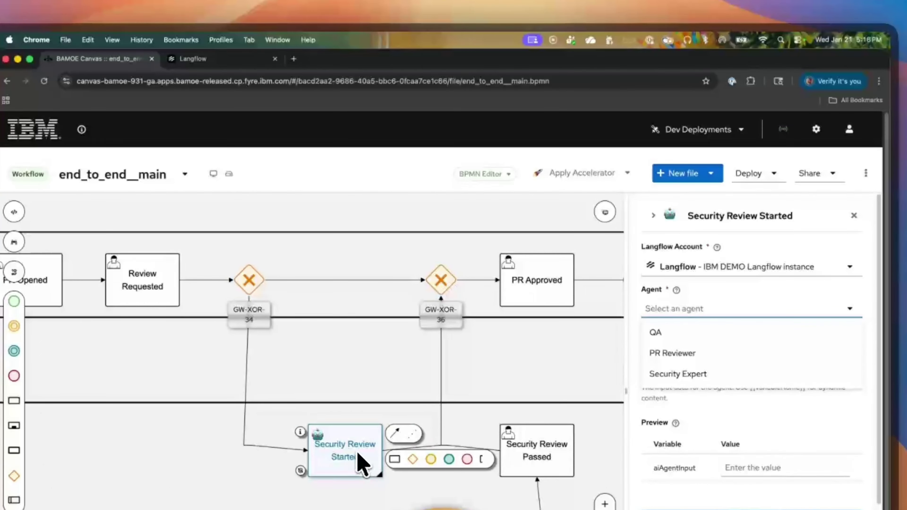
left_click(716, 374)
left_click(358, 464)
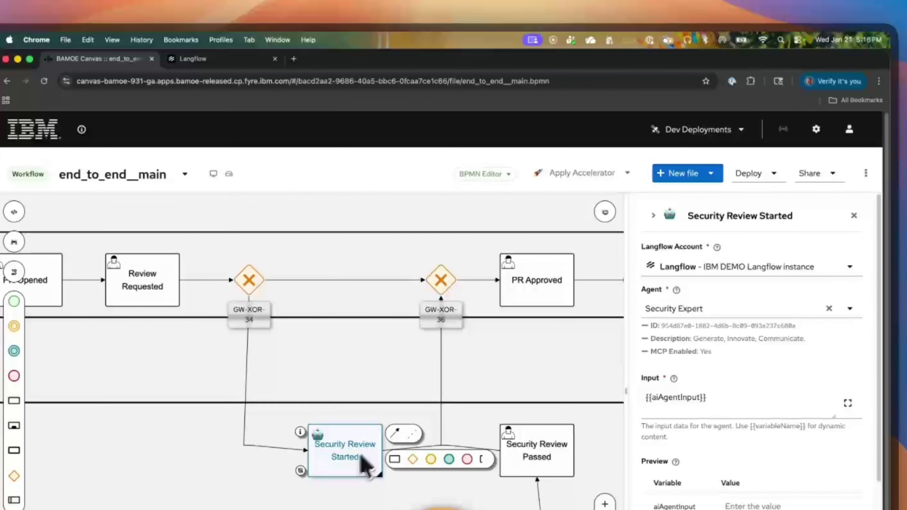
Set the Security Review Started agent's input to "Please review this PR: {{prLink}}".
triple_click(721, 400)
type("Please review this P")
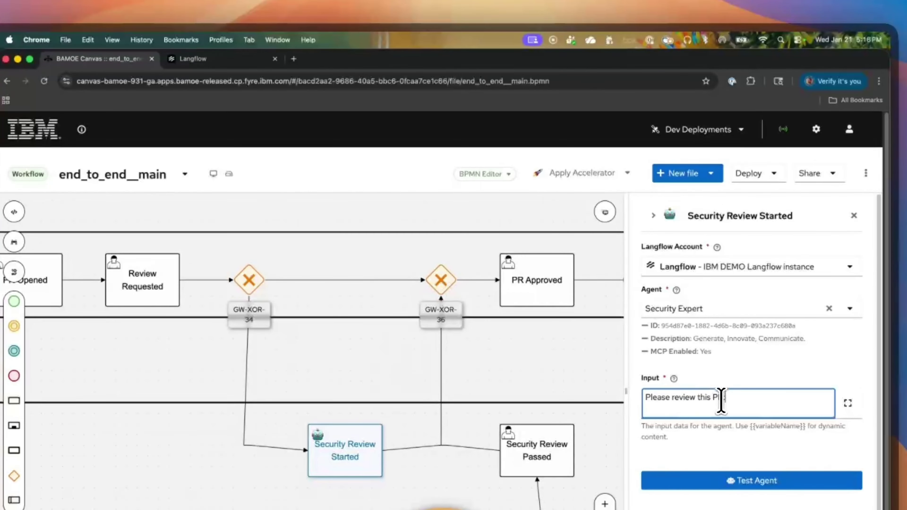
type("R: {{prLink}}")
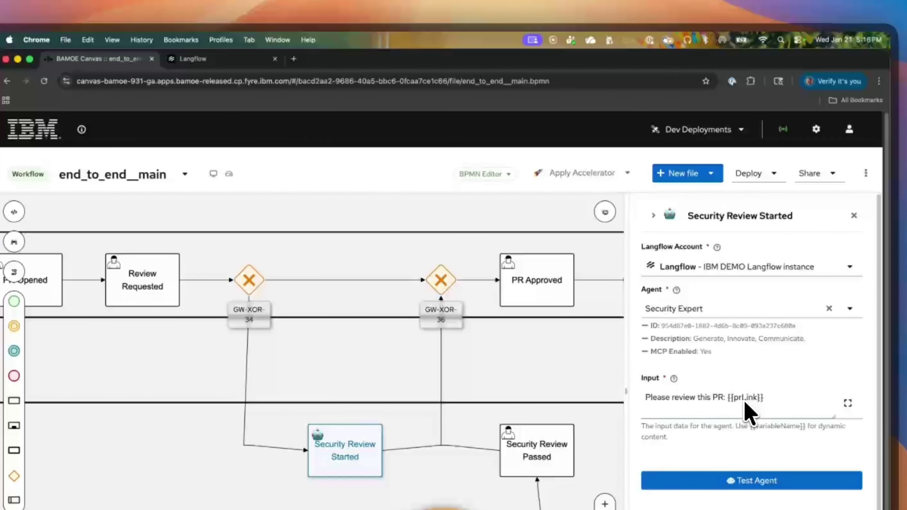
Add a process variable prLink of type String and tag it as internal.
left_click(14, 214)
left_click(268, 352)
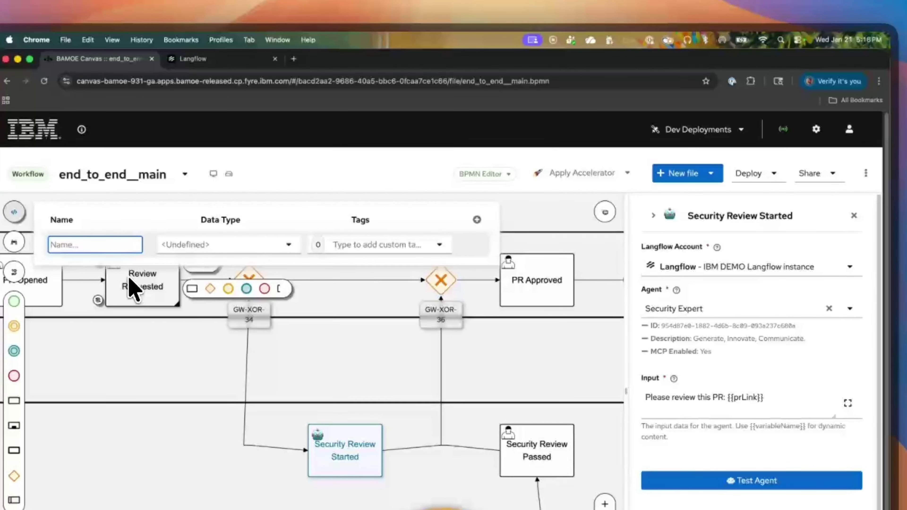
key("Tab")
type("string")
key("Return")
left_click(180, 273)
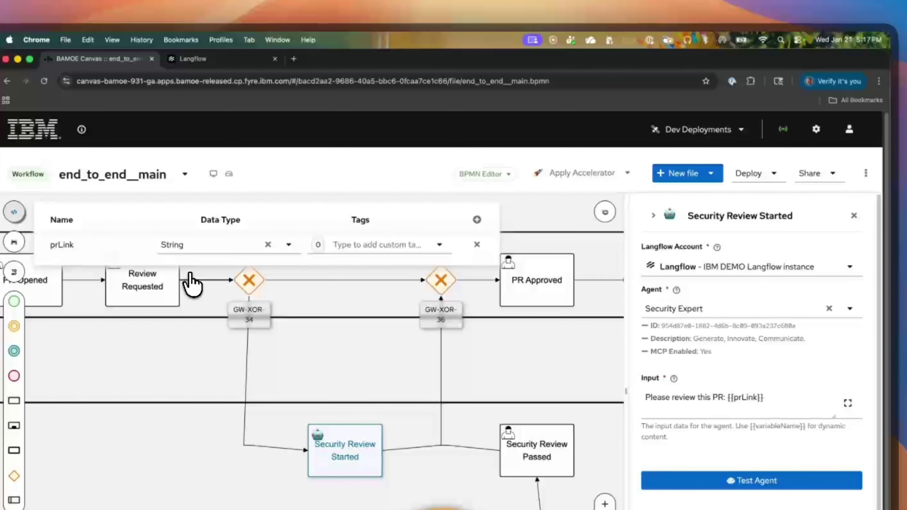
left_click(406, 244)
left_click(365, 269)
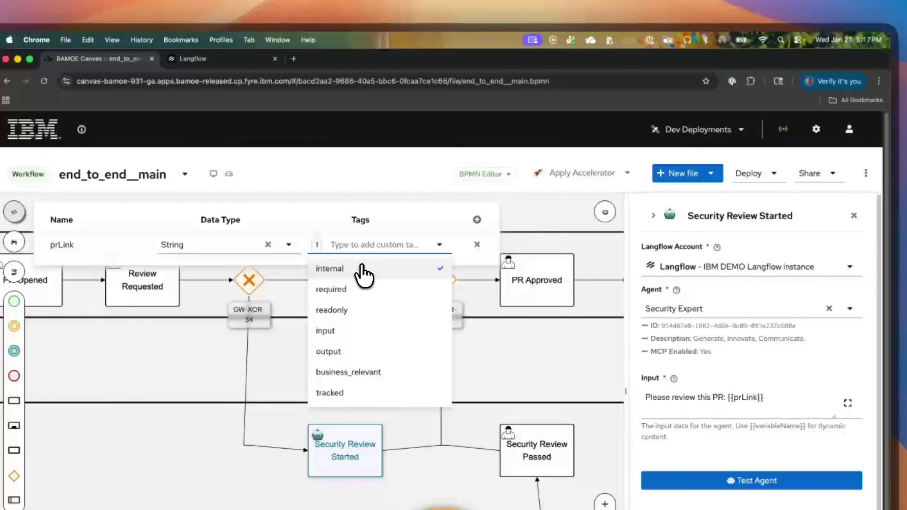
left_click(439, 247)
left_click(15, 212)
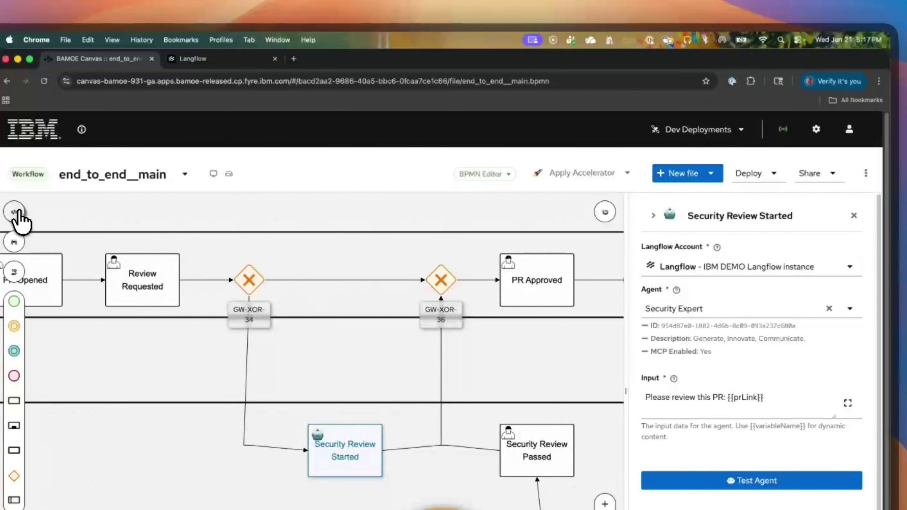
Add a String input prLink to the Security Review Started data mapping, sourced from the prLink variable, and save the mapping.
scroll(719, 375, "down", 2)
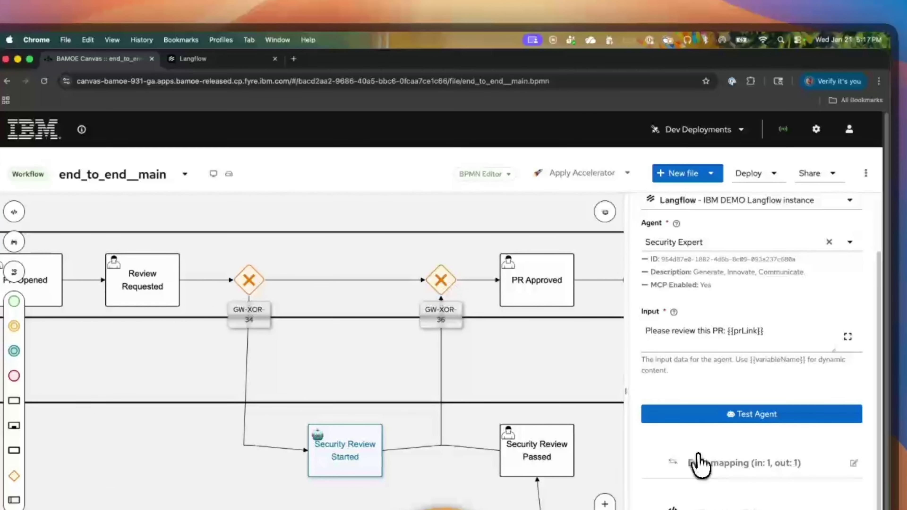
left_click(699, 466)
left_click(700, 334)
type("prL")
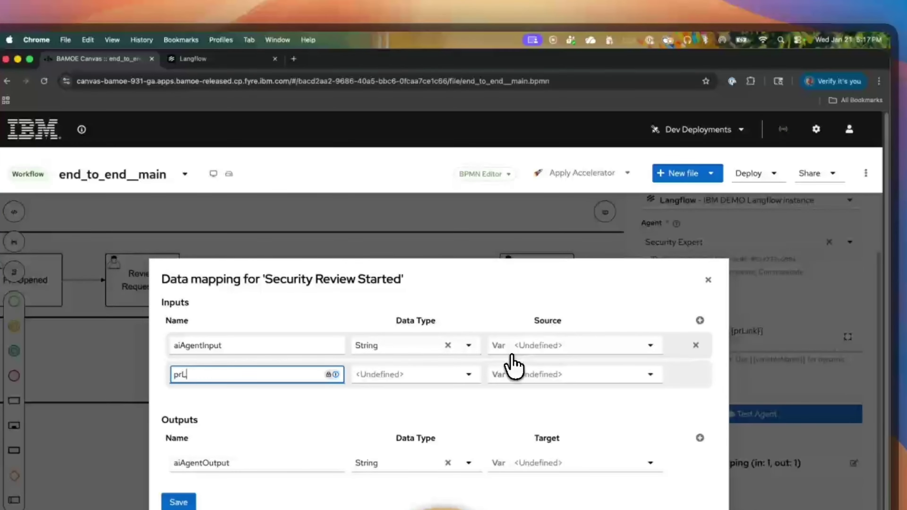
type("ink")
key("Tab")
type("str")
left_click(437, 398)
left_click(559, 375)
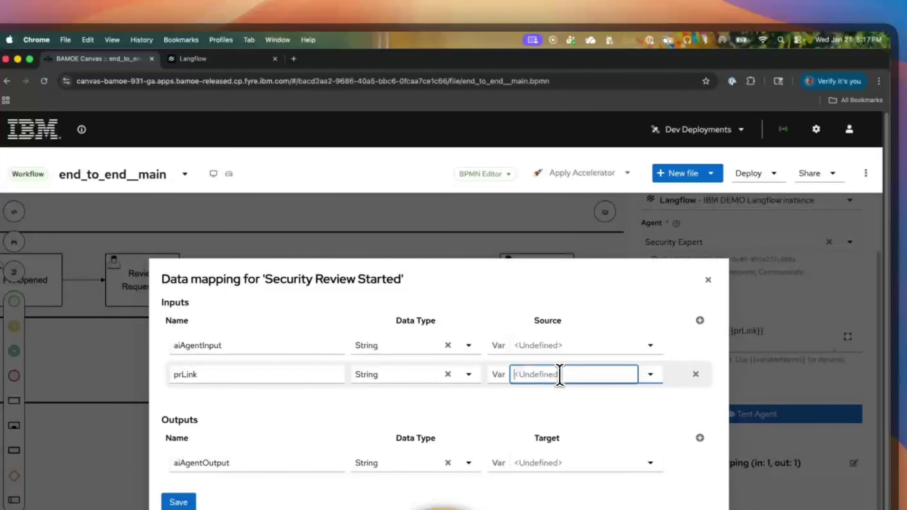
left_click(552, 399)
left_click(179, 501)
scroll(820, 450, "down", 2)
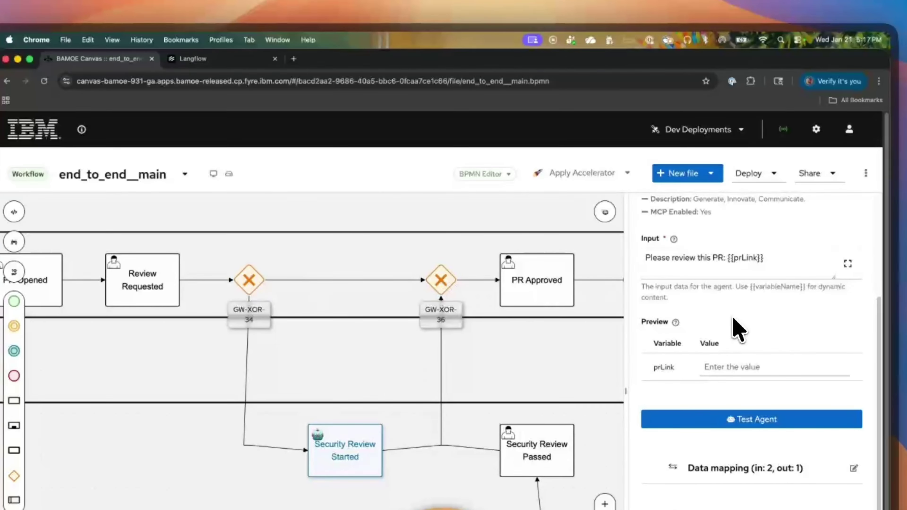
scroll(738, 327, "up", 1)
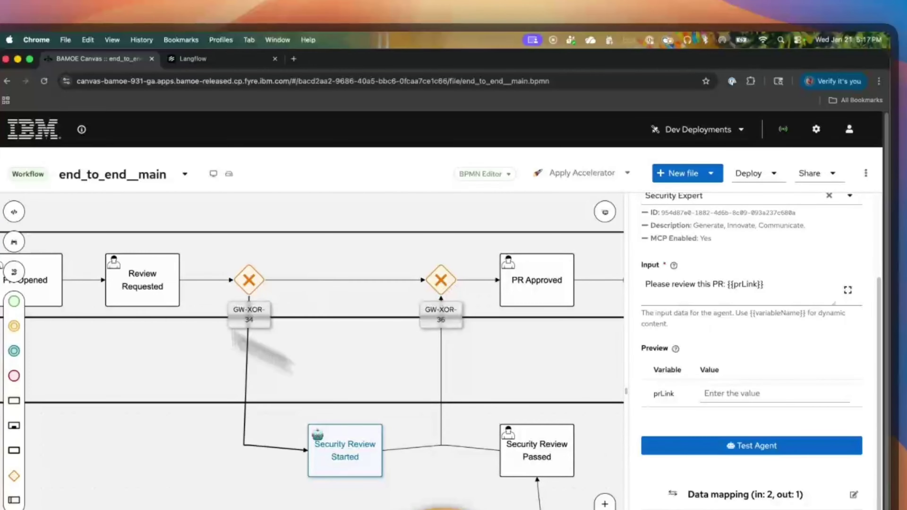
Add a Langflow agent task named PR Review below Security Review Started and narrow it to that task's width.
left_click_drag(13, 399, 324, 506)
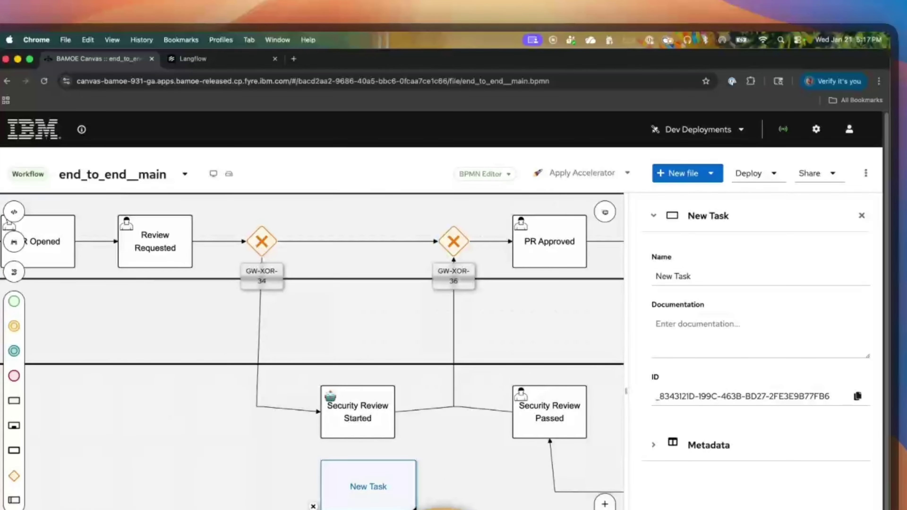
double_click(380, 486)
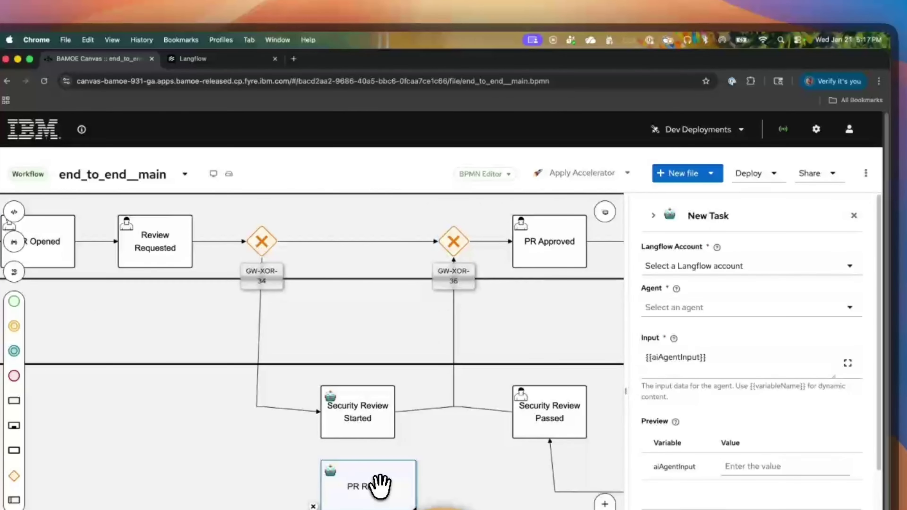
left_click_drag(413, 509, 387, 507)
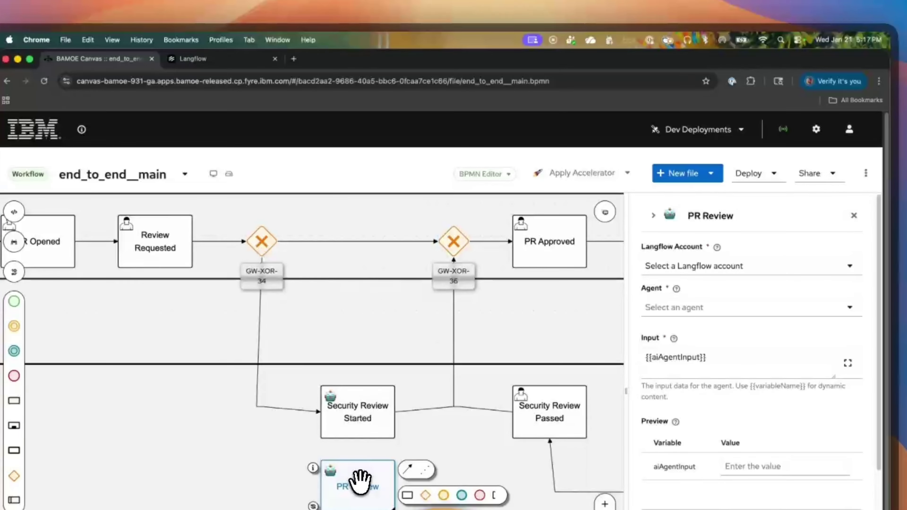
Connect gateway GW-XOR-34 to the PR Review task and bend the flow down alongside the existing one.
left_click(266, 249)
left_click_drag(266, 249, 321, 480)
left_click(293, 370)
left_click_drag(293, 371, 252, 475)
Connect the PR Review task to gateway GW-XOR-36 and bend the flow so it runs around Security Review Started.
left_click(360, 478)
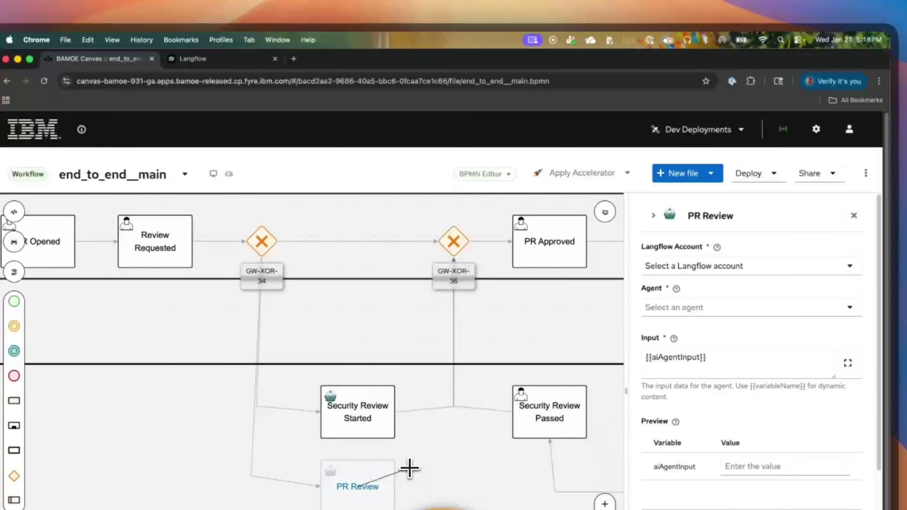
left_click_drag(409, 469, 455, 258)
left_click(411, 361)
left_click(457, 442)
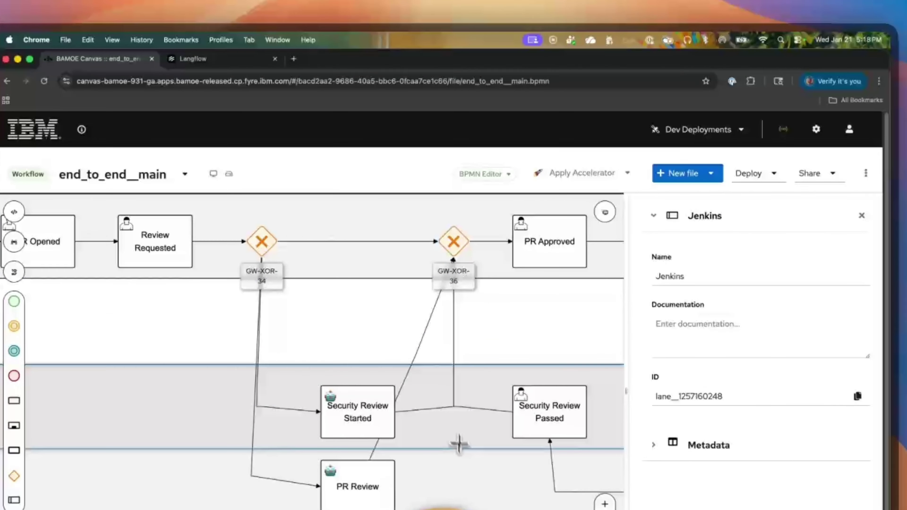
left_click(411, 361)
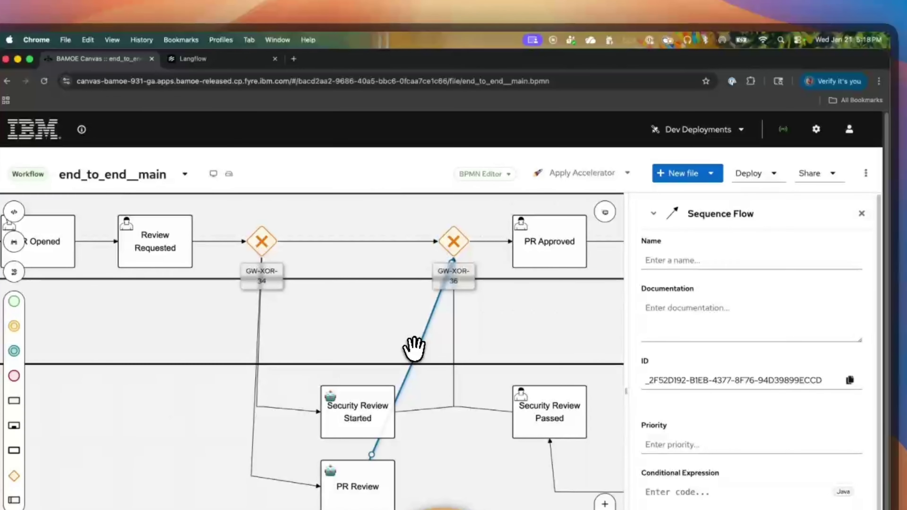
left_click_drag(413, 349, 453, 481)
Assign the IBM DEMO Langflow instance account and the PR Reviewer agent to the PR Review task.
mouse_move(375, 425)
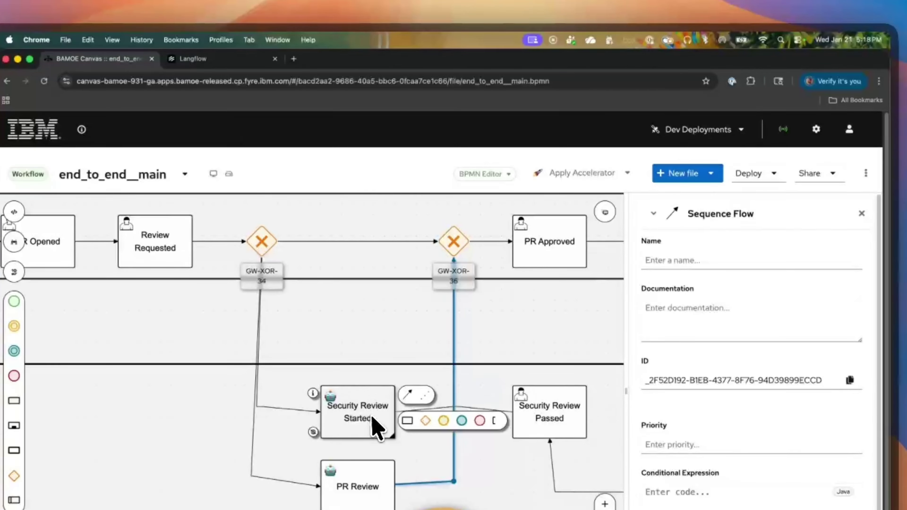
mouse_move(371, 492)
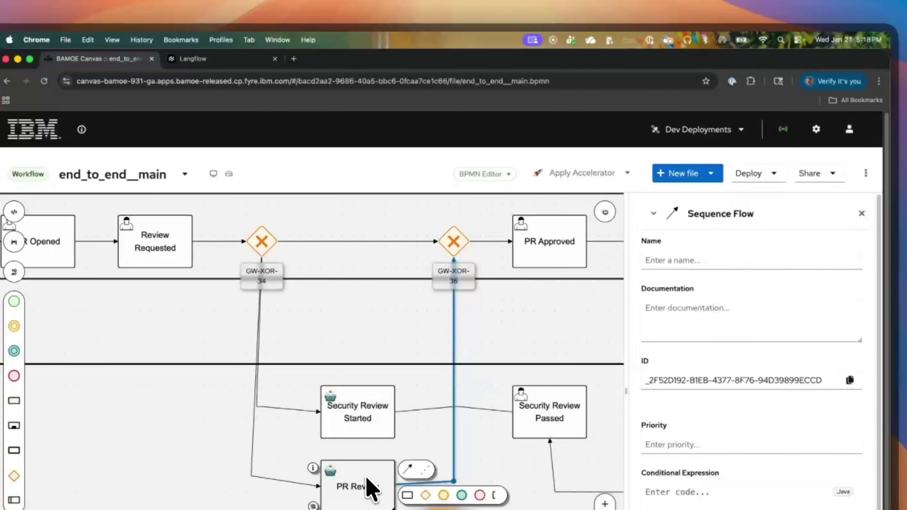
left_click(355, 483)
left_click(798, 267)
left_click(766, 297)
left_click(721, 309)
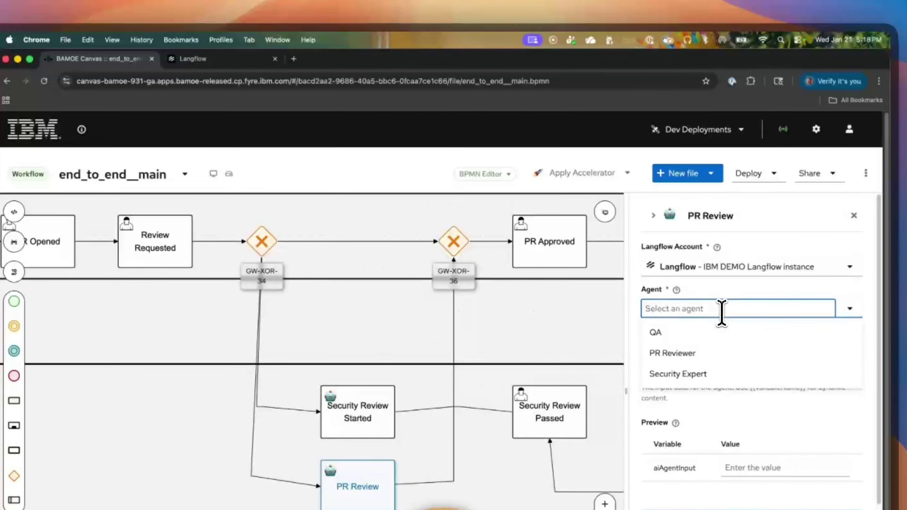
left_click(691, 354)
Set the PR Review agent's input to "Please review this PR: {{prLink}}".
scroll(688, 349, "down", 2)
left_click(713, 345)
key("ctrl+a")
type("Plea")
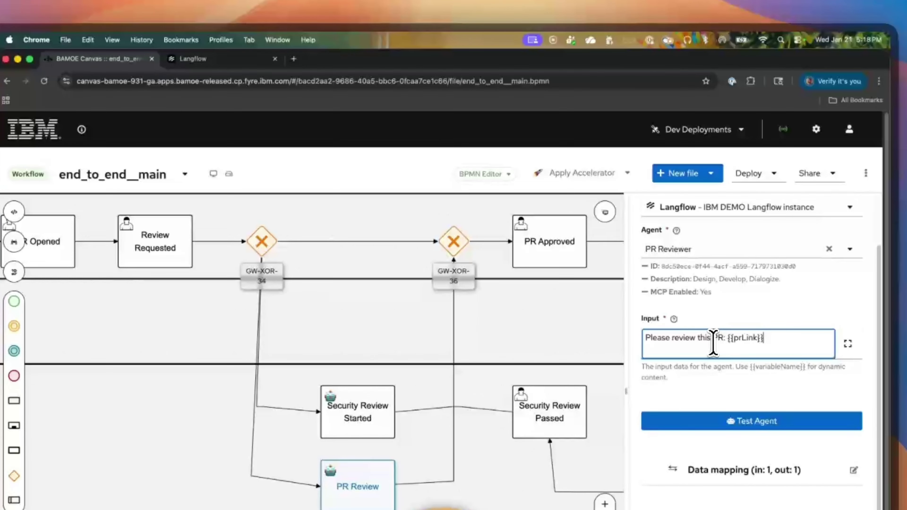
Add a String input prLink to the PR Review data mapping, sourced from the prLink variable, and save the mapping.
left_click(716, 471)
left_click(699, 335)
type("prLink")
key("Tab")
key("Tab")
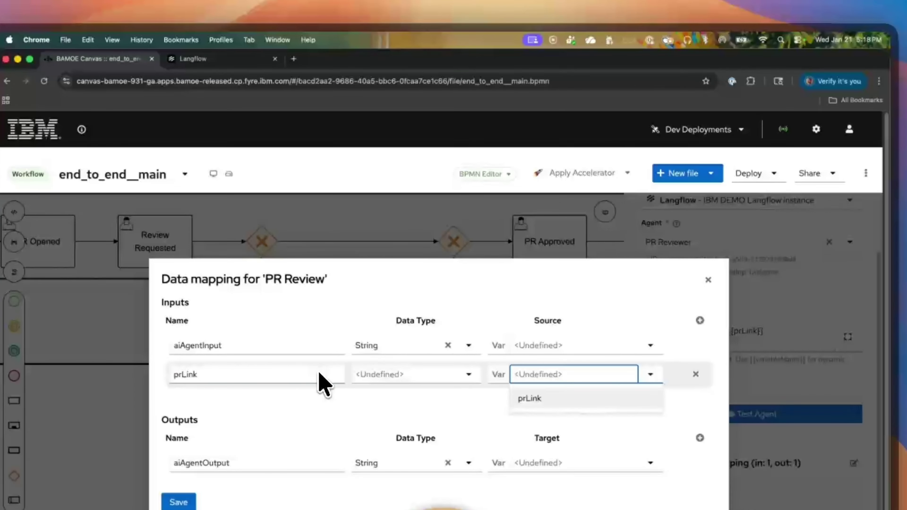
type("prLink")
left_click(535, 401)
left_click(425, 374)
left_click(431, 401)
left_click(185, 502)
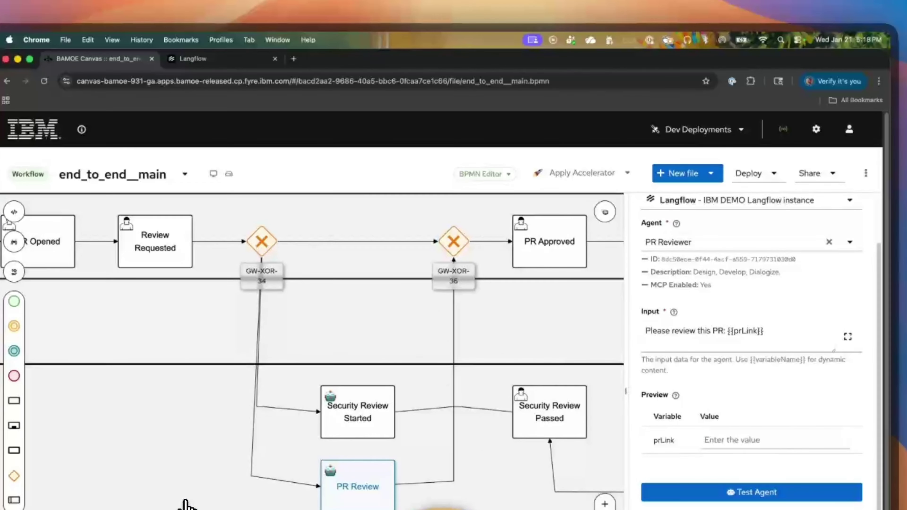
left_click(746, 440)
type("https://github.com/ibm/bamoe/pulls/1")
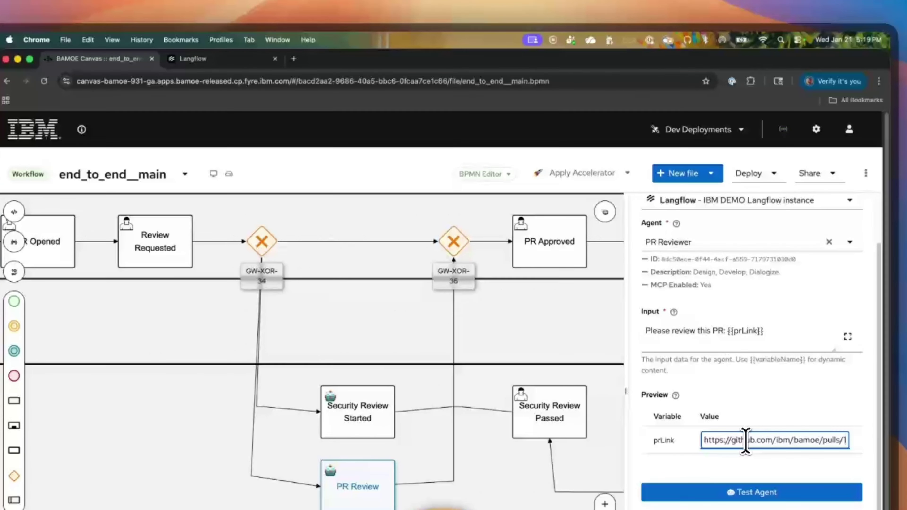
scroll(753, 425, "down", 3)
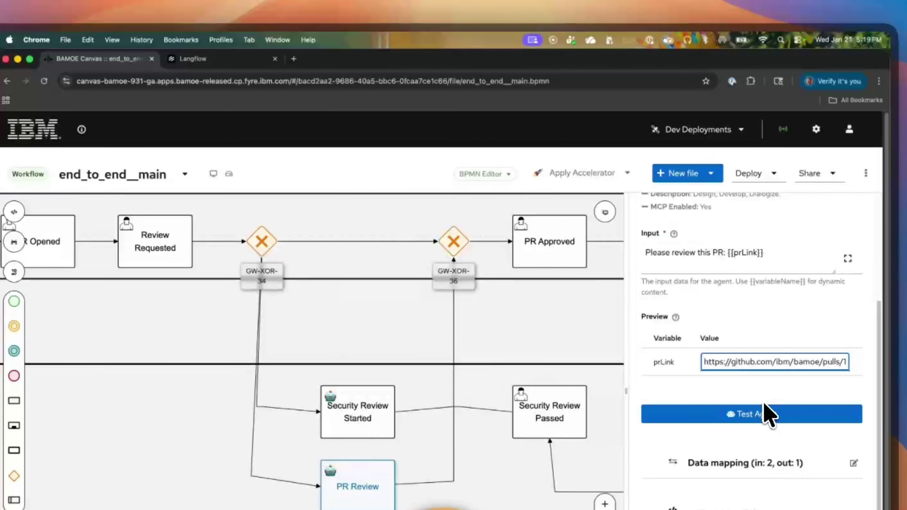
left_click(777, 429)
scroll(777, 427, "down", 6)
scroll(778, 427, "down", 1)
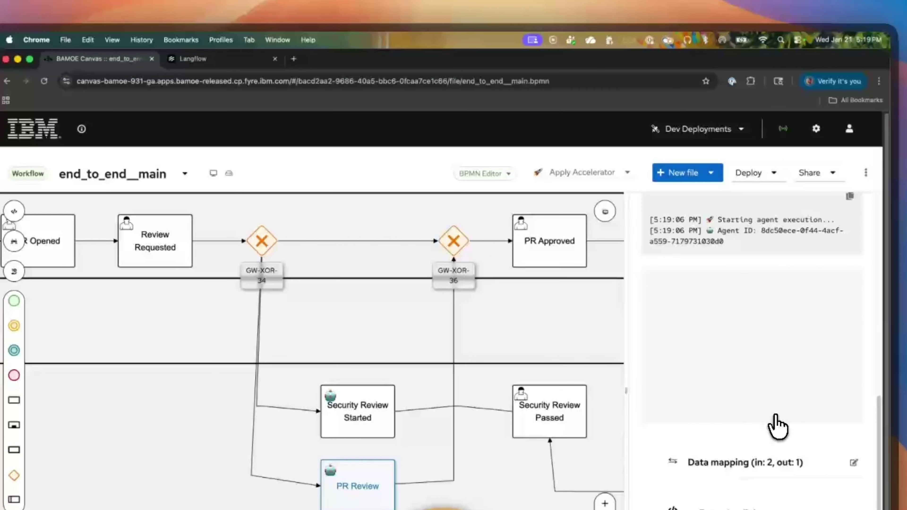
scroll(778, 427, "down", 15)
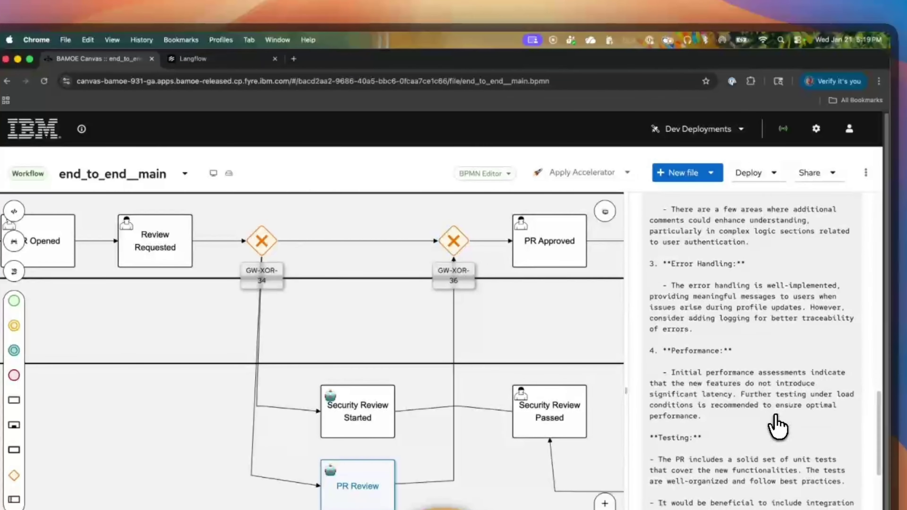
scroll(778, 427, "down", 15)
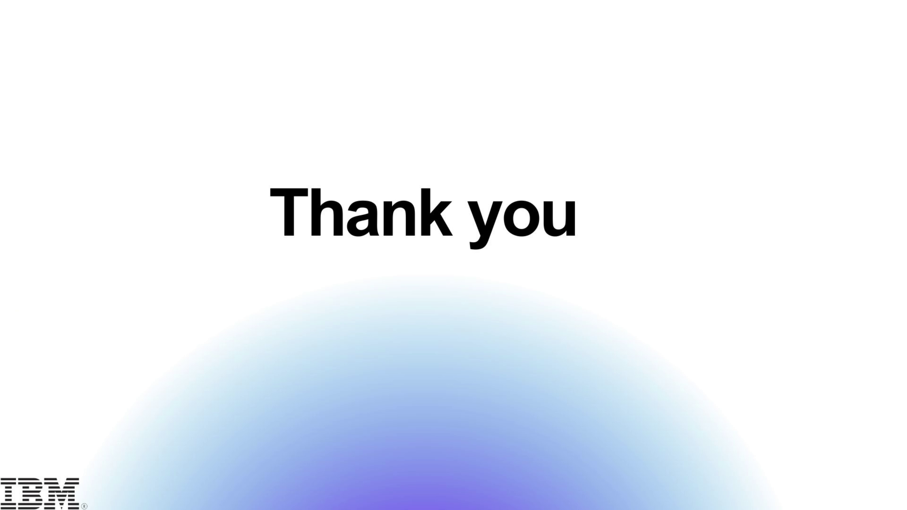